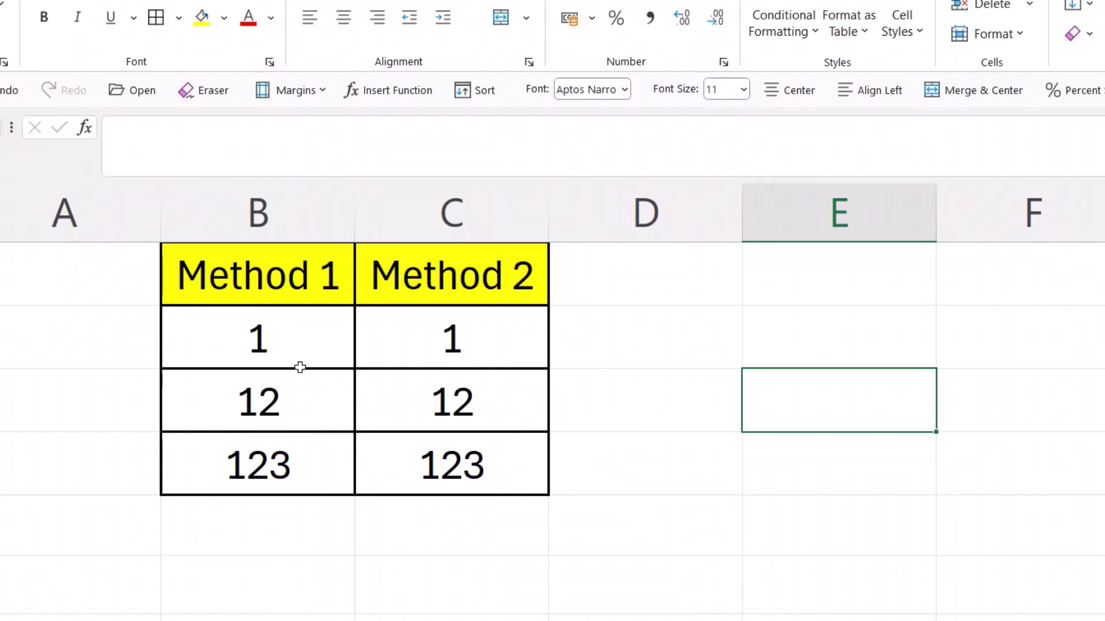
Delete the Method 1 values 1, 12 and 123 from B2:B4, then reselect the emptied range.
left_click_drag(283, 334, 277, 453)
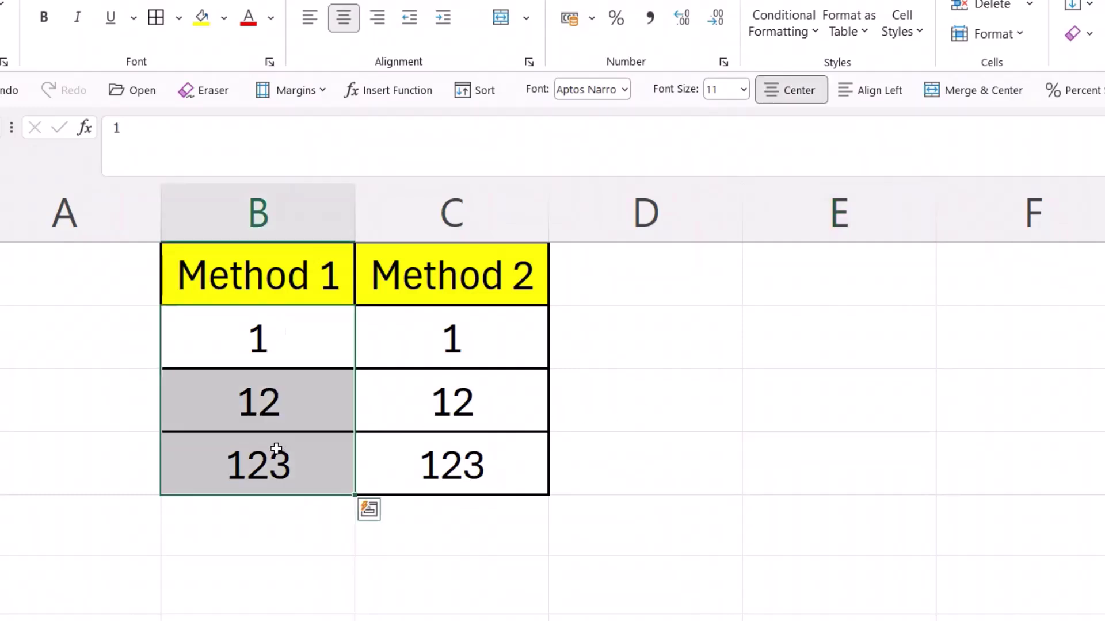
key("Delete")
left_click(880, 359)
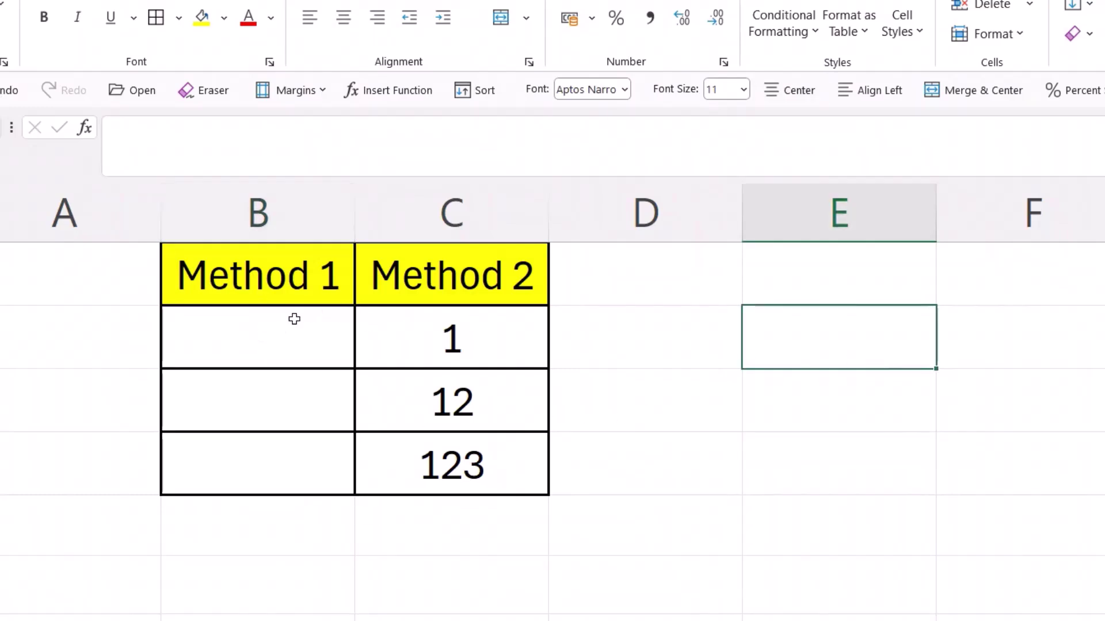
left_click_drag(289, 339, 284, 446)
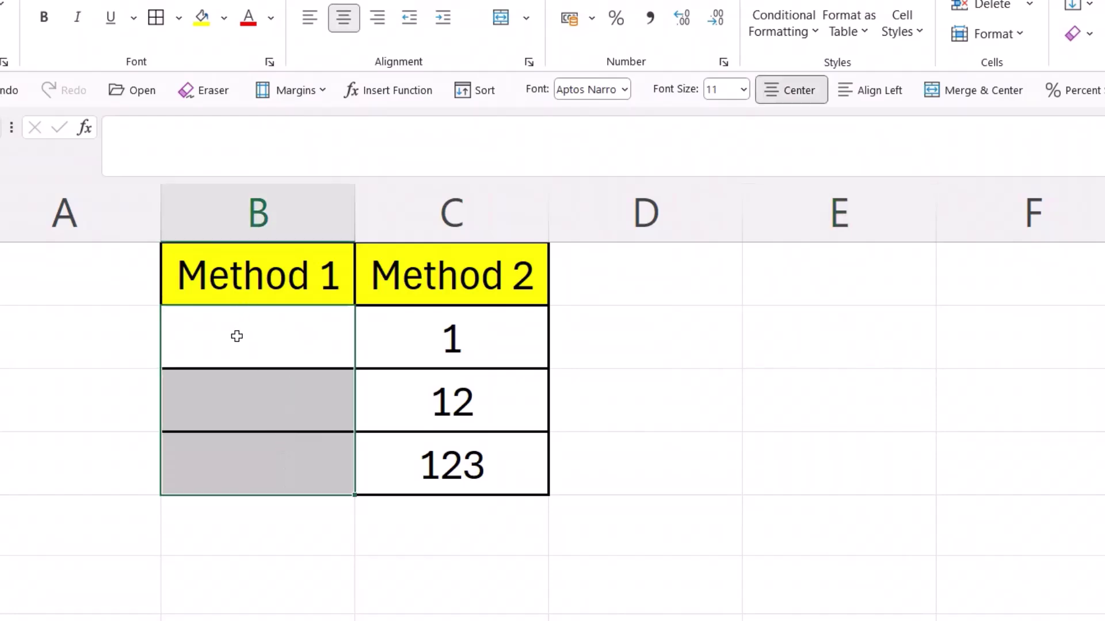
Apply the Text number format to cells B2:B4.
right_click(237, 335)
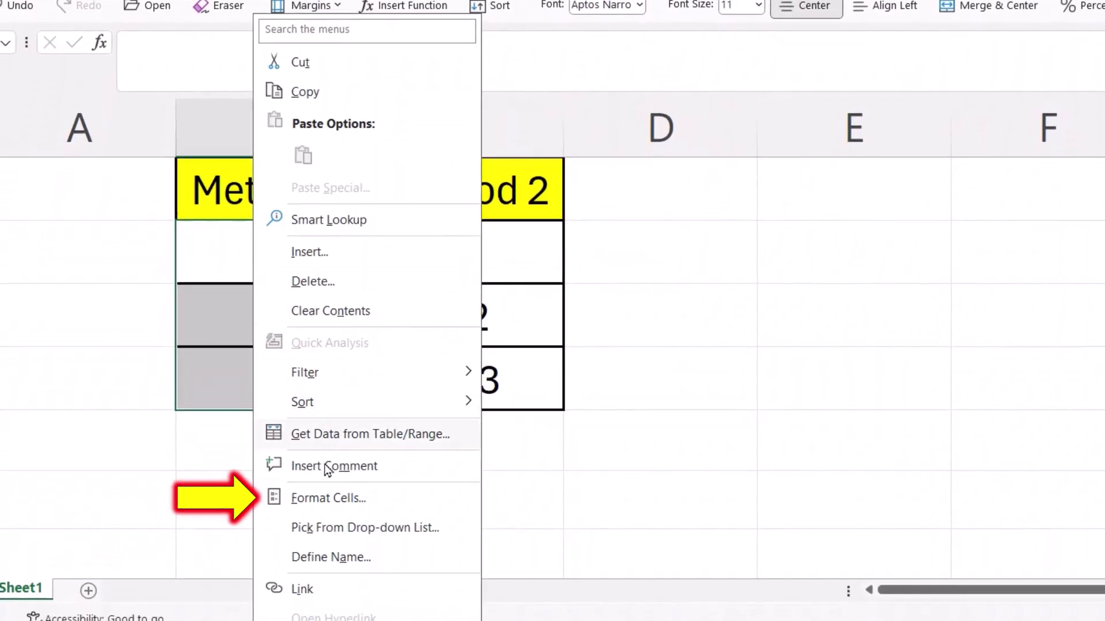
left_click(319, 498)
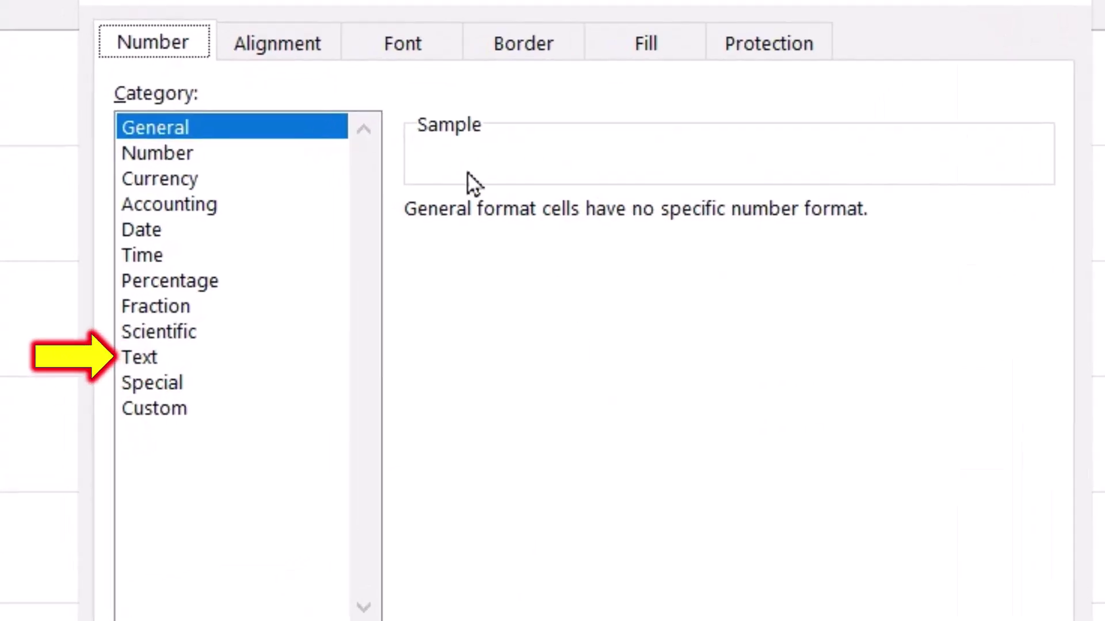
left_click(152, 363)
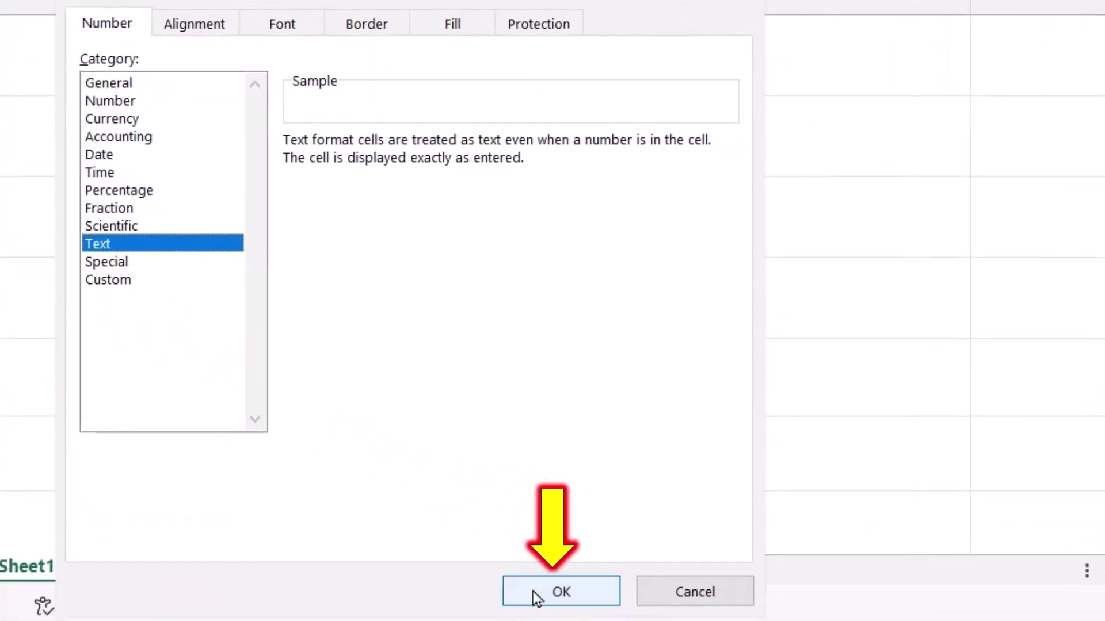
left_click(532, 592)
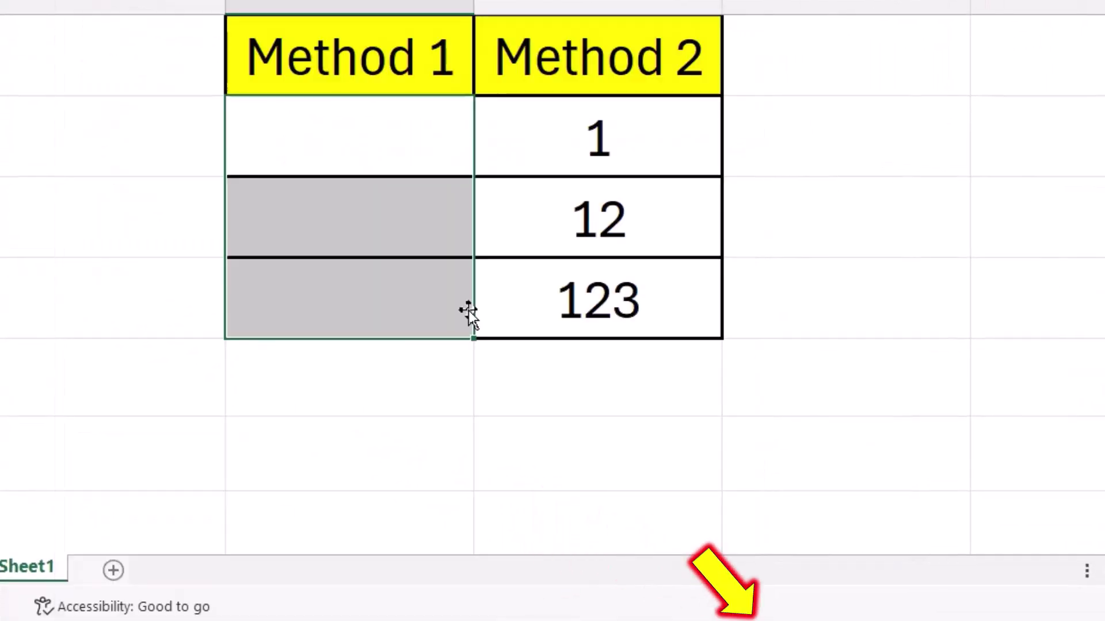
Enter 00012, 00235 and 000001 into B2, B3 and B4.
left_click(360, 141)
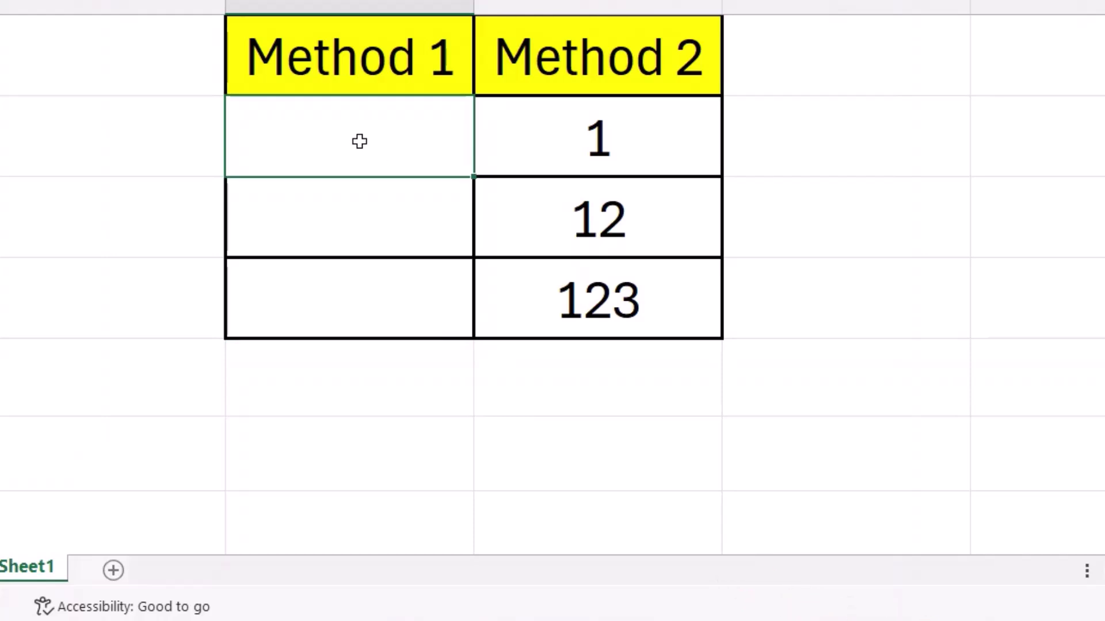
type("000")
type("1")
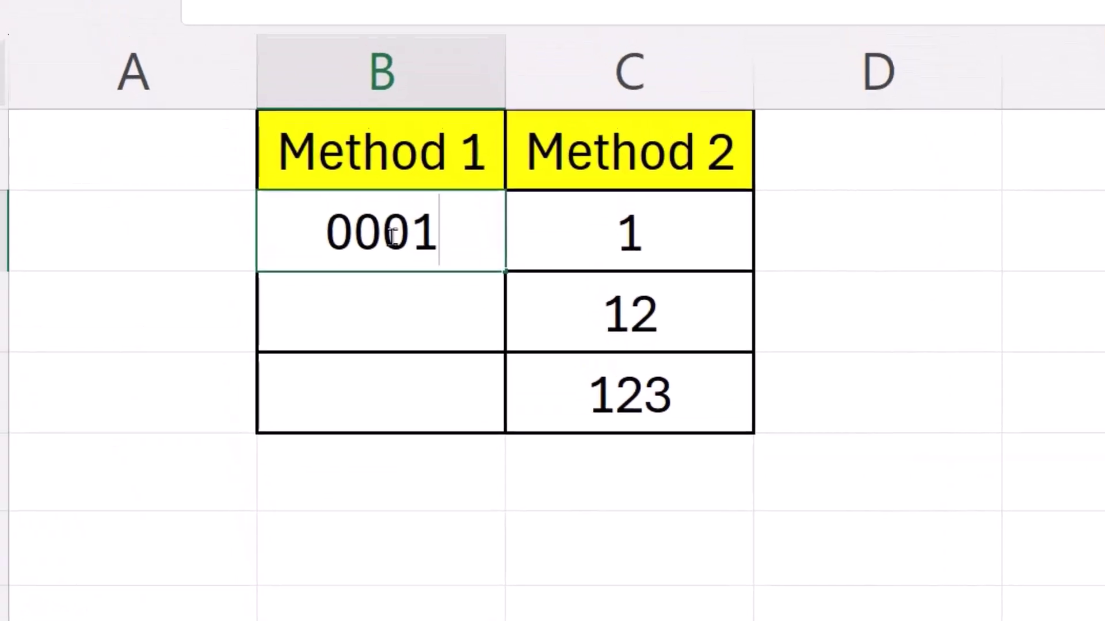
type("2")
left_click(383, 325)
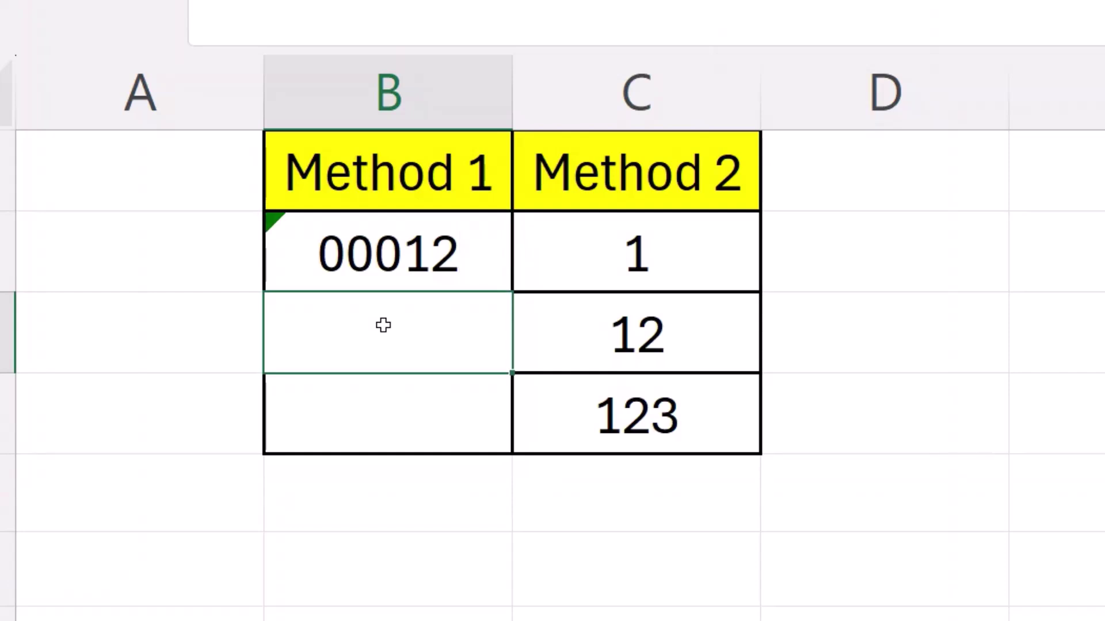
type("00235")
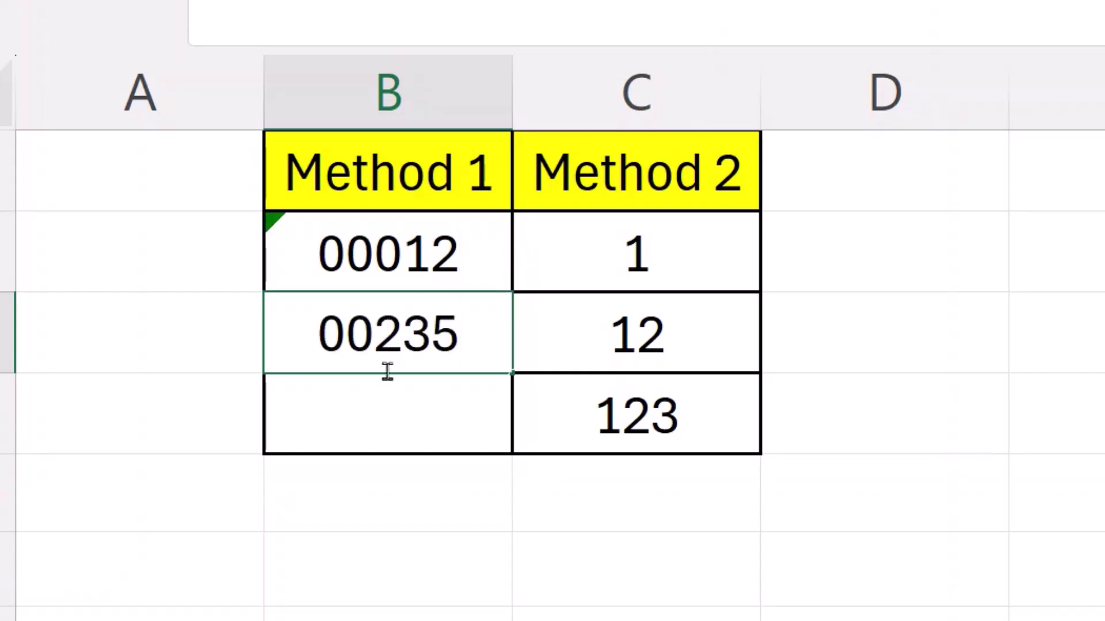
left_click(392, 425)
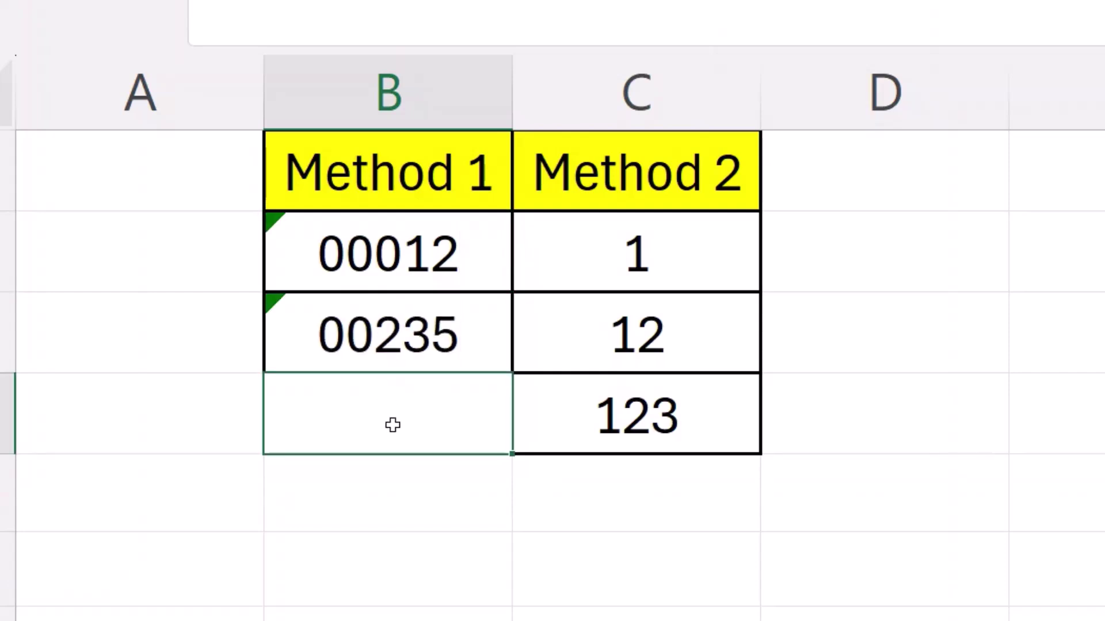
type("000001")
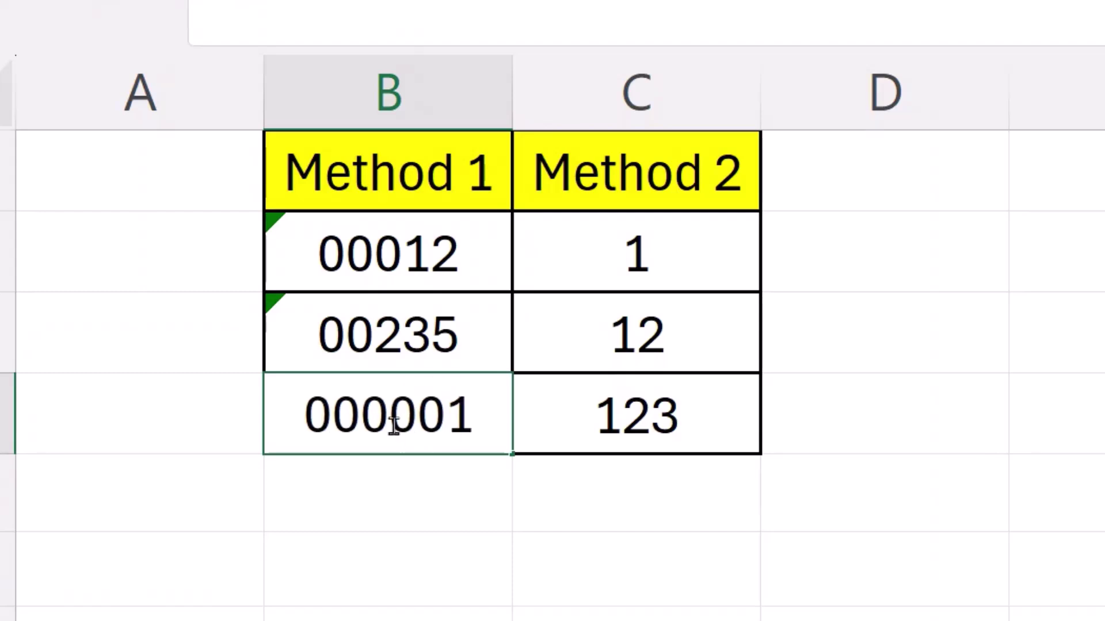
key("Tab")
key("Tab")
key("Tab")
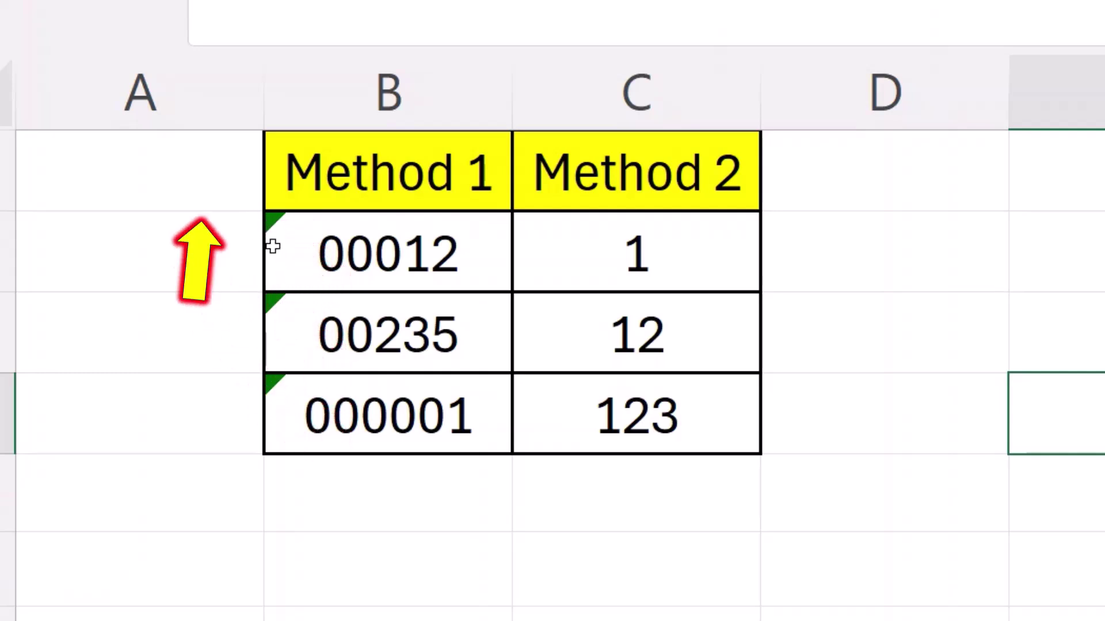
Ignore the number-stored-as-text error on B2:B4 and deselect the range.
left_click_drag(272, 249, 337, 421)
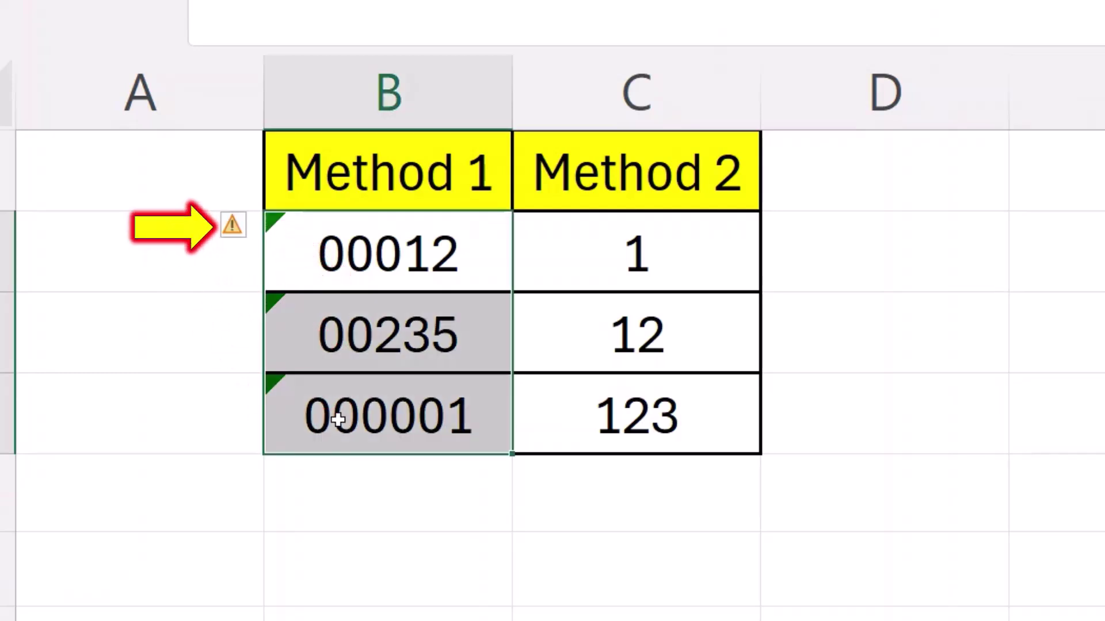
left_click(233, 232)
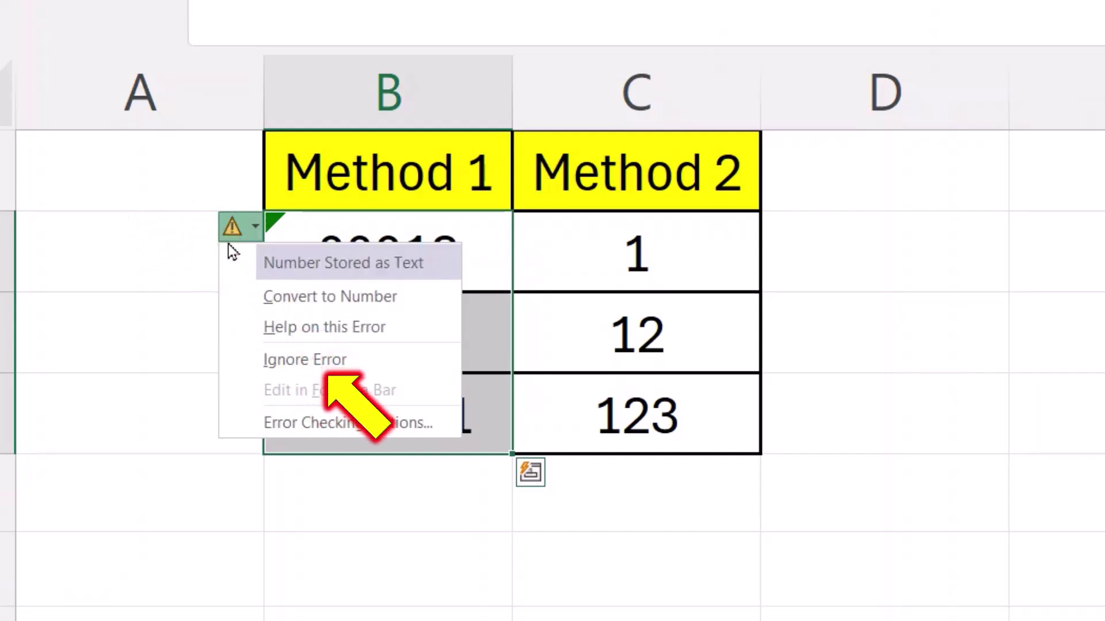
left_click(288, 366)
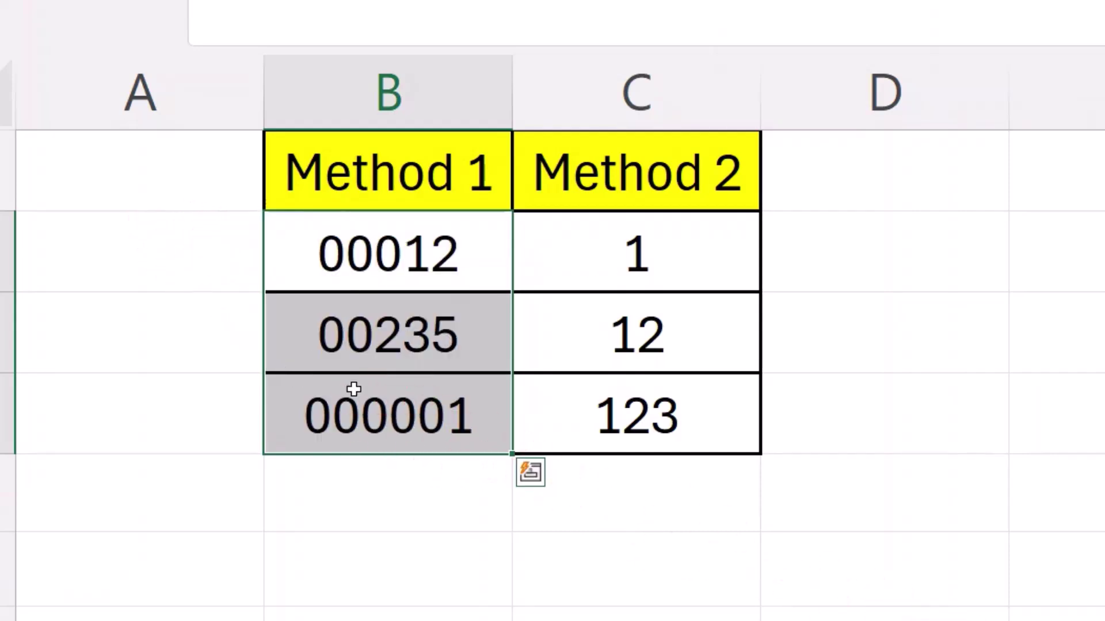
left_click(1067, 262)
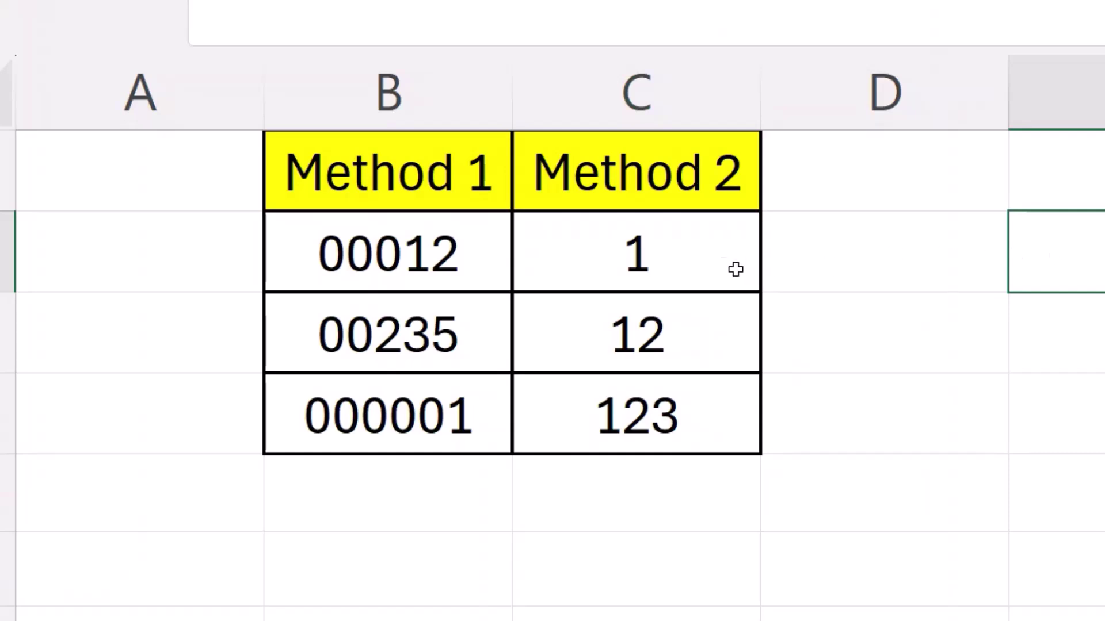
Give C2:C4 the custom number format 00000, showing 00001, 00012 and 00123.
left_click_drag(659, 250, 658, 415)
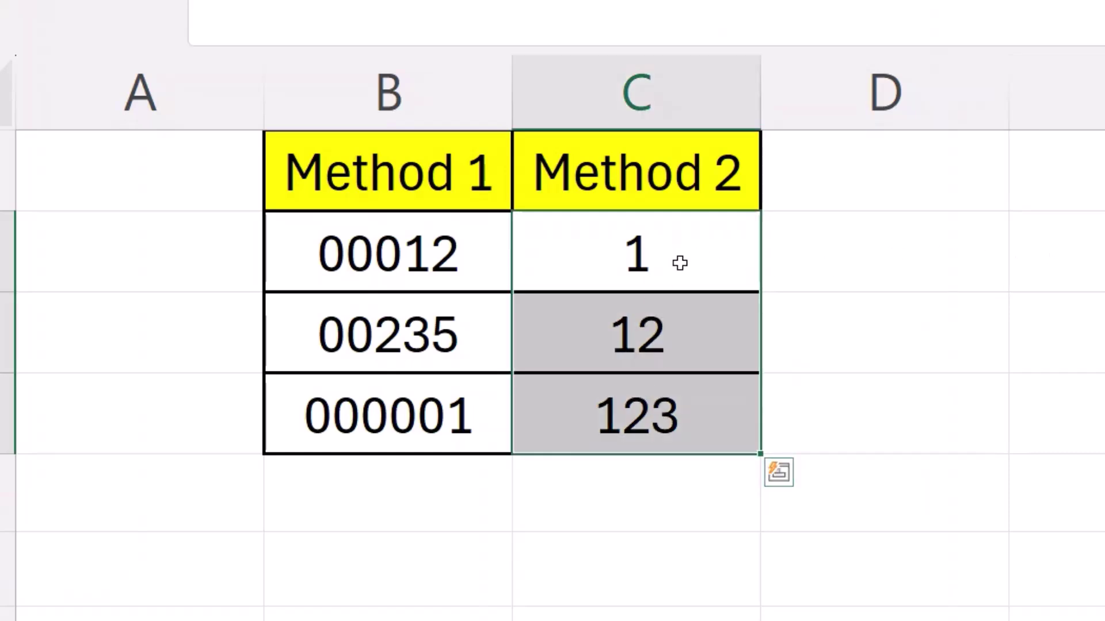
right_click(681, 274)
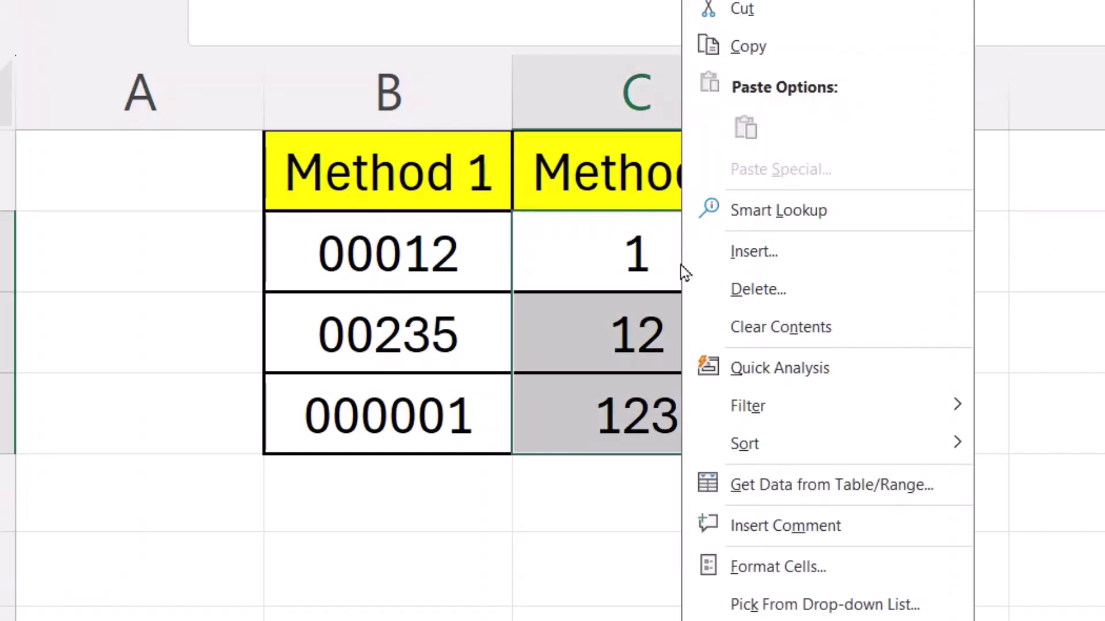
left_click(772, 568)
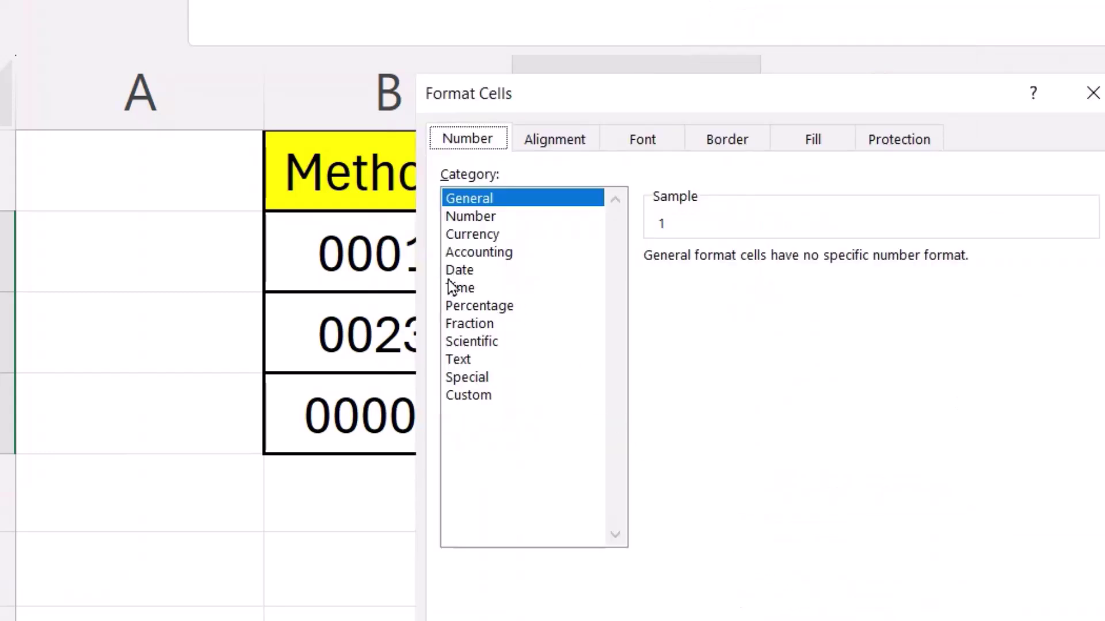
left_click(476, 398)
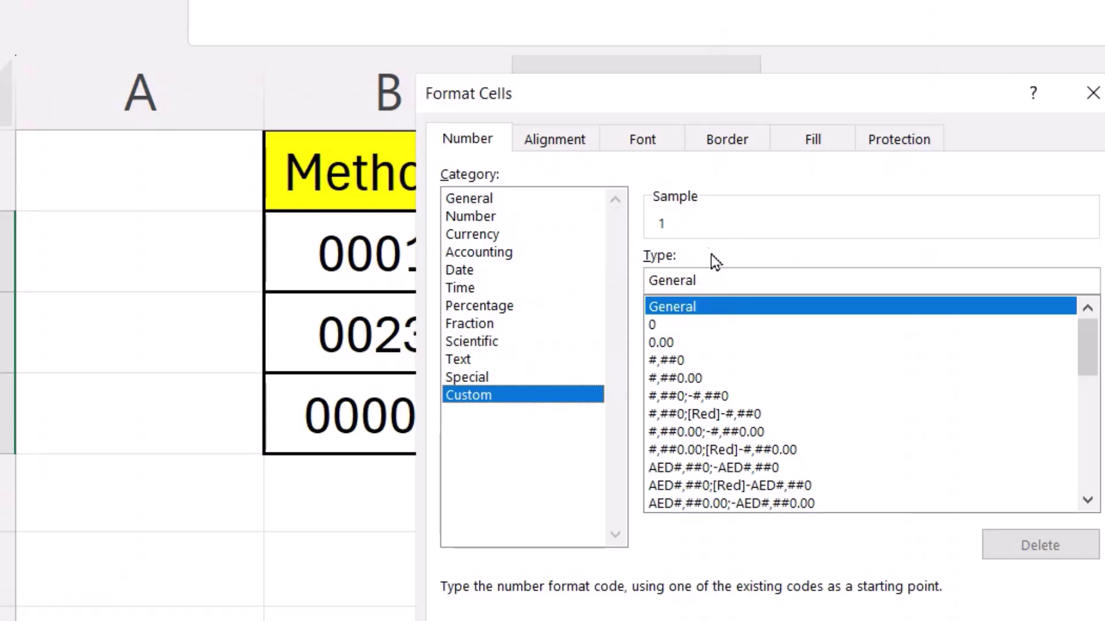
left_click(661, 342)
left_click_drag(650, 279, 703, 285)
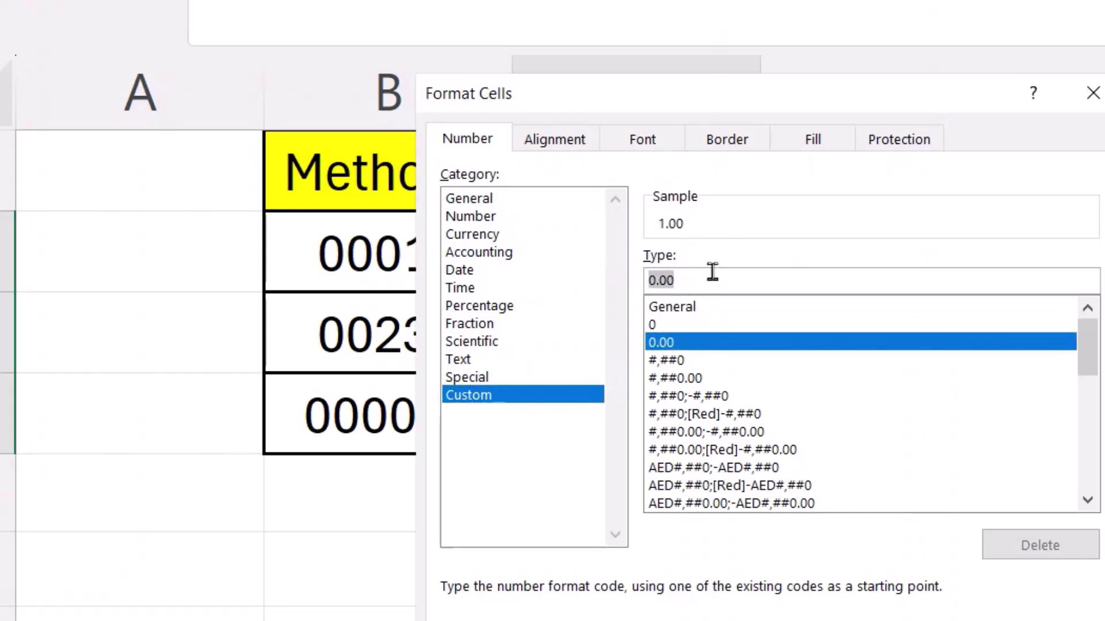
type("000")
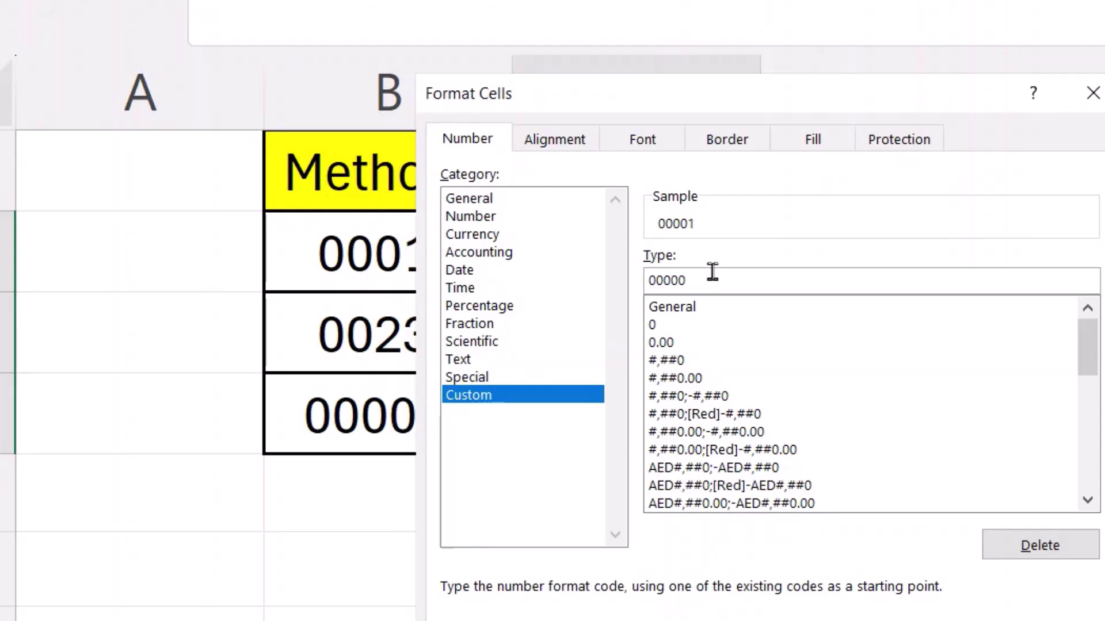
key("Return")
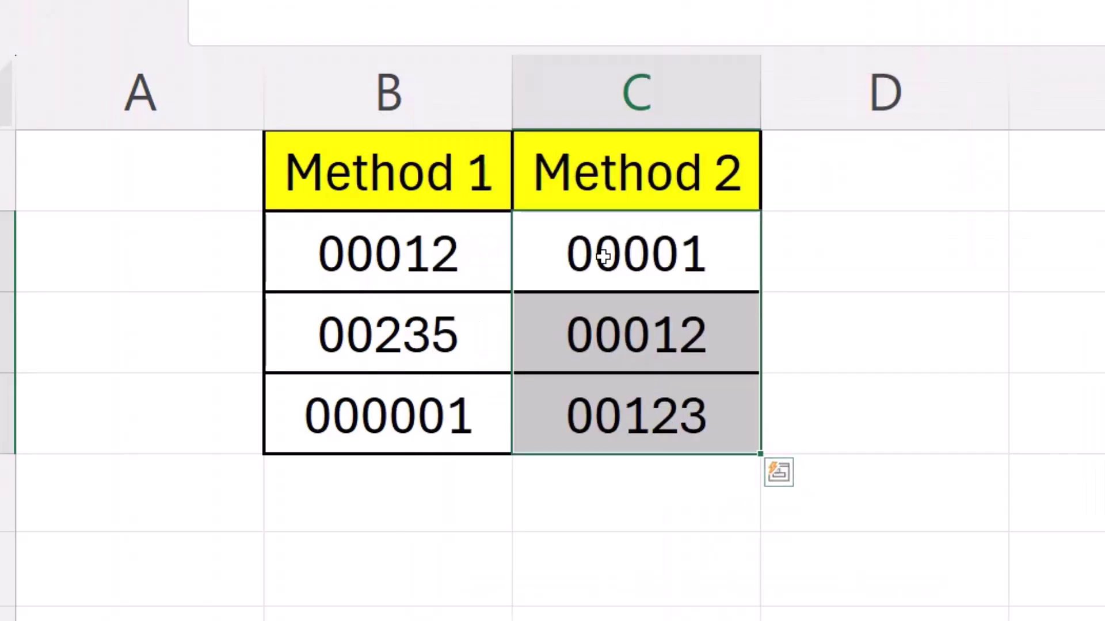